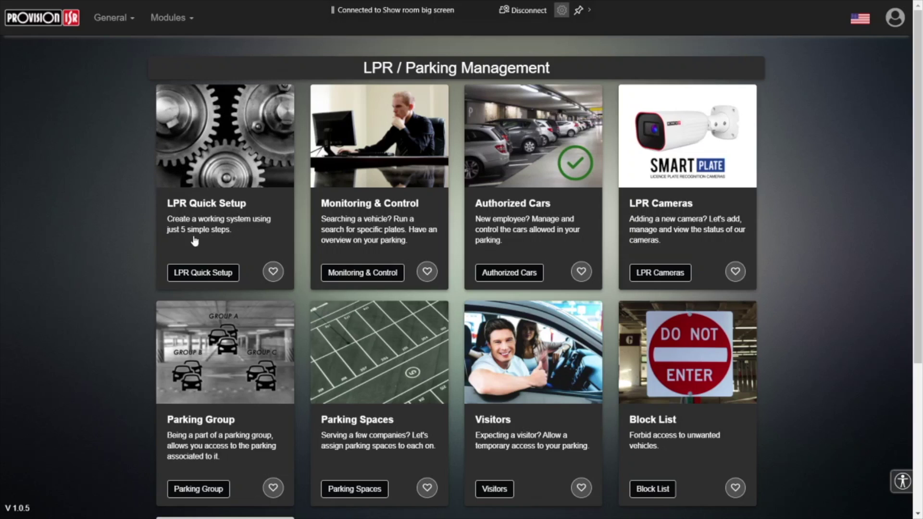
Step: Start the LPR Quick Setup, dismiss the warning, and save Parking lot 1 with 10 parking spaces
left_click(222, 182)
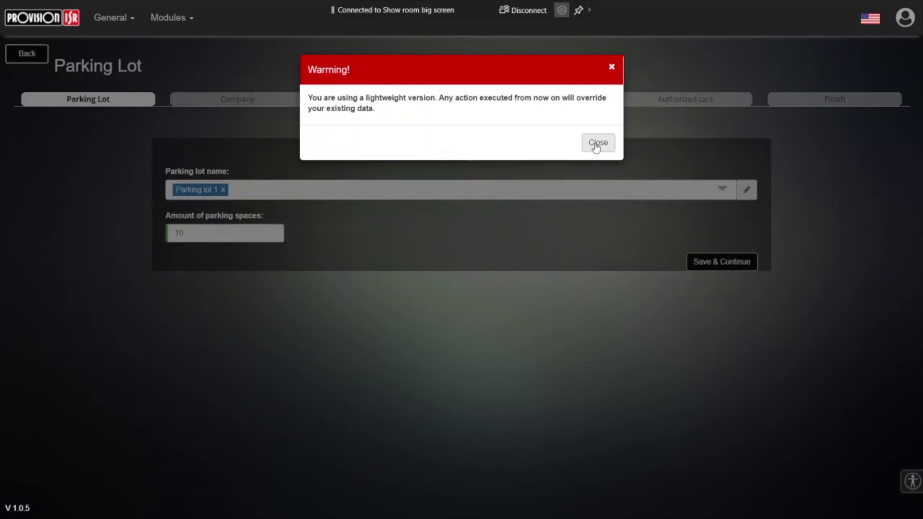
left_click(598, 143)
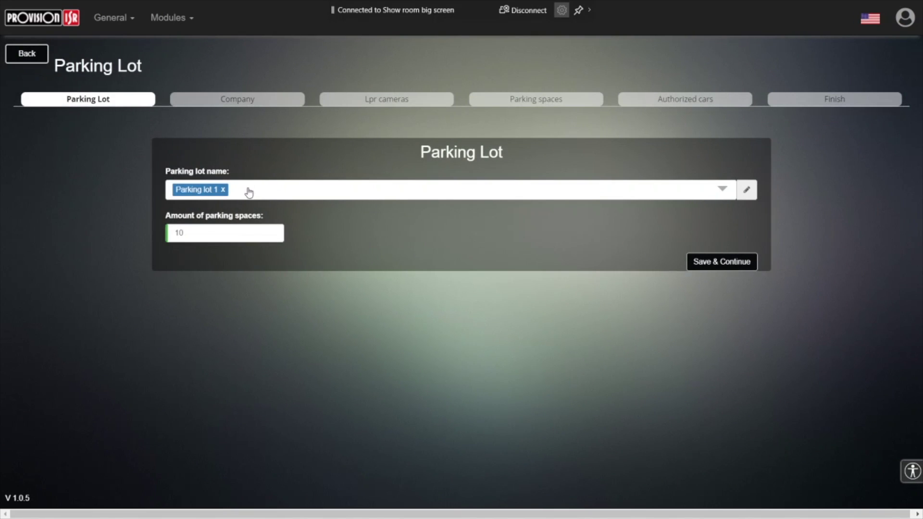
left_click(747, 189)
left_click_drag(292, 192, 227, 191)
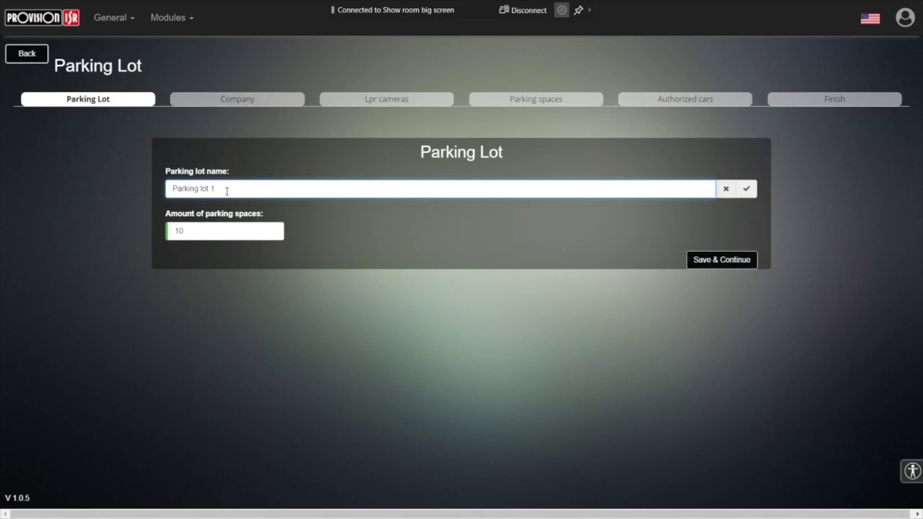
left_click_drag(214, 235, 121, 232)
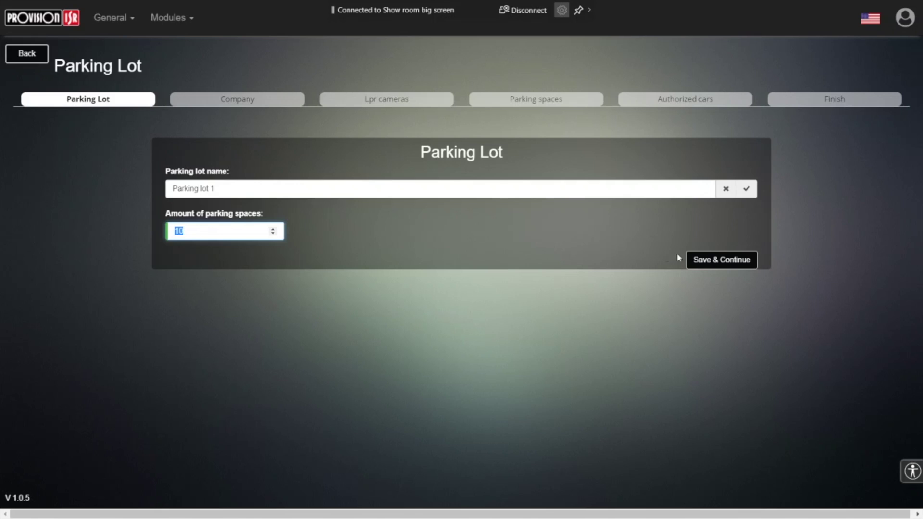
left_click(703, 260)
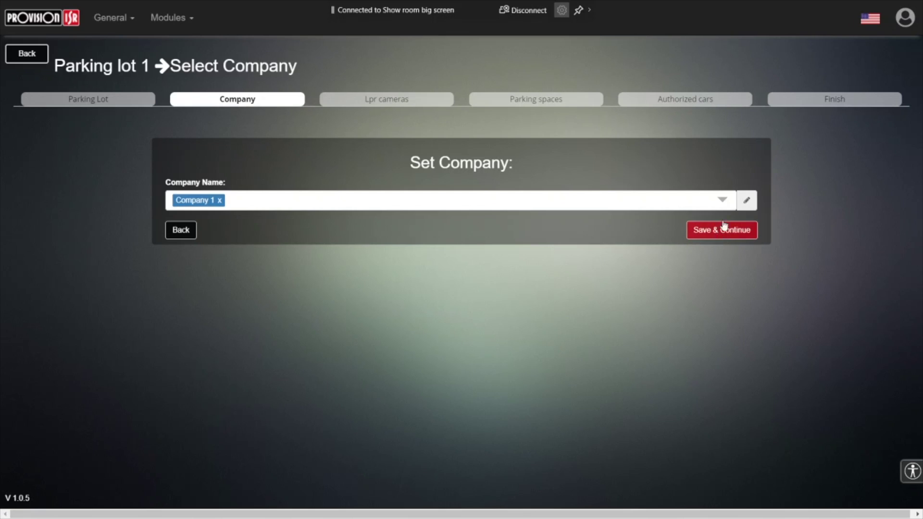
Step: Keep Company 1 as the company for the parking lot and save it
left_click(722, 200)
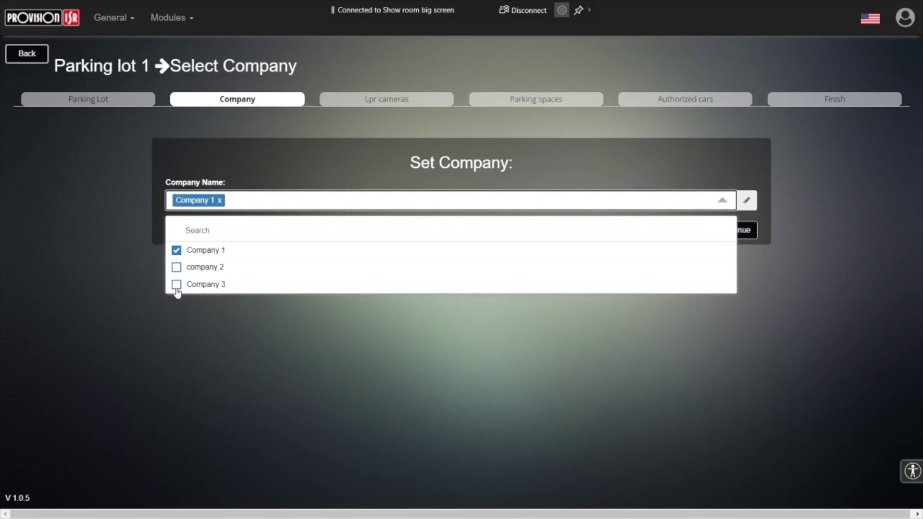
left_click(124, 295)
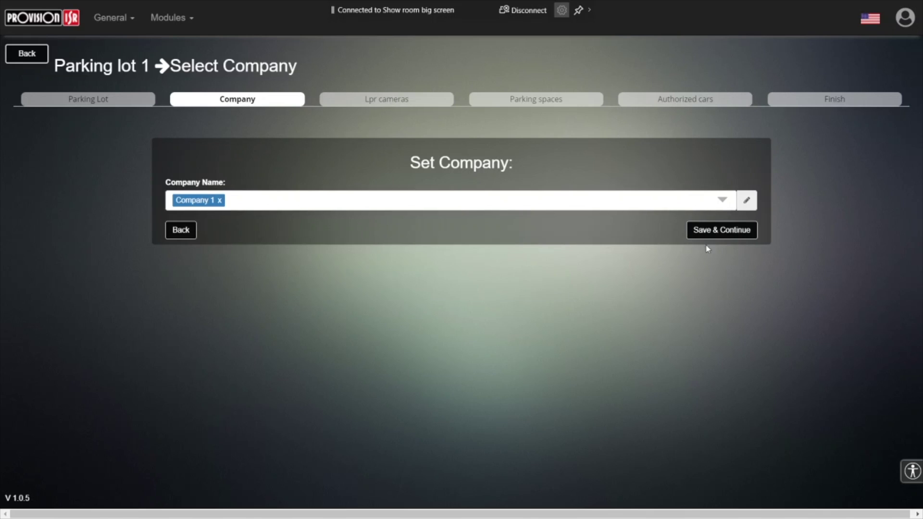
left_click(717, 231)
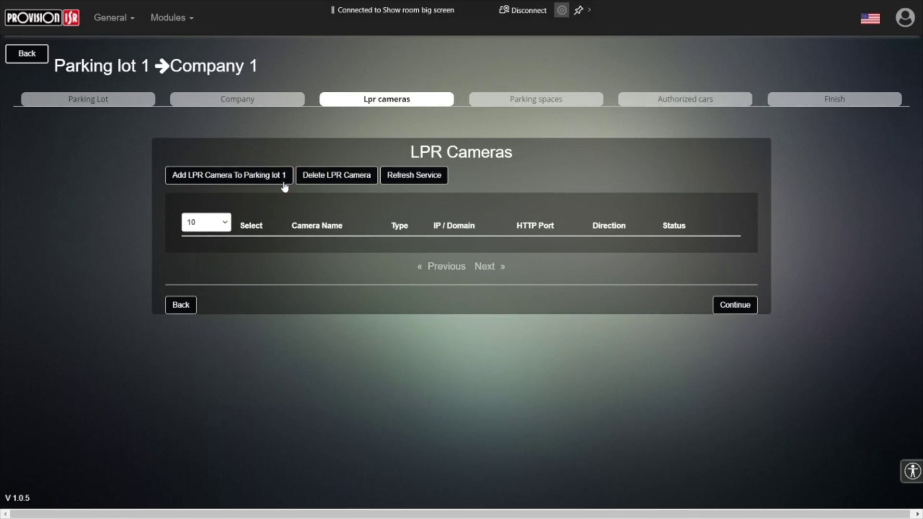
Step: Start adding a new LPR camera to Parking lot 1 and name it "Local camera"
left_click(252, 180)
left_click(398, 128)
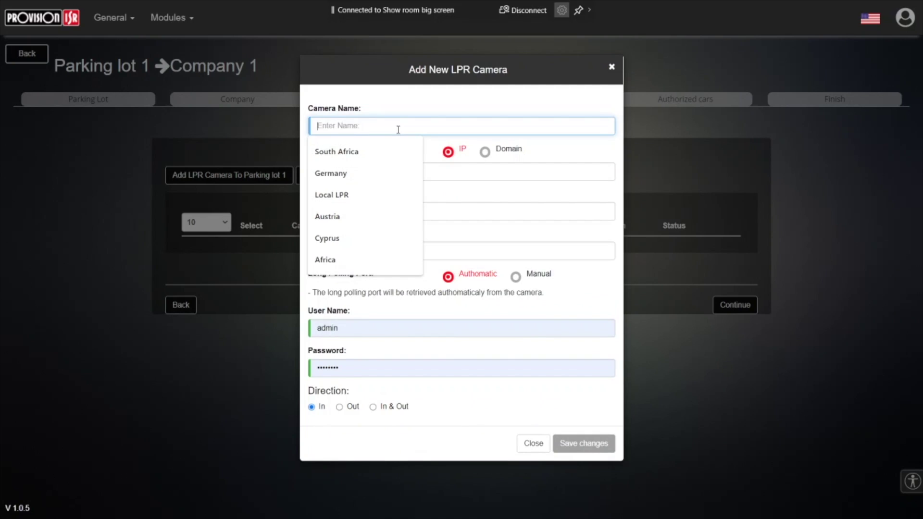
type("Local")
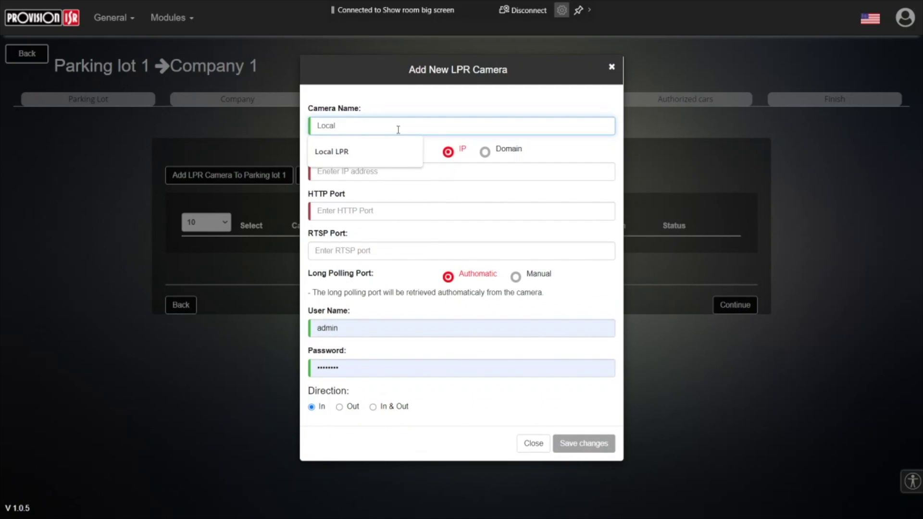
type(" cmaera")
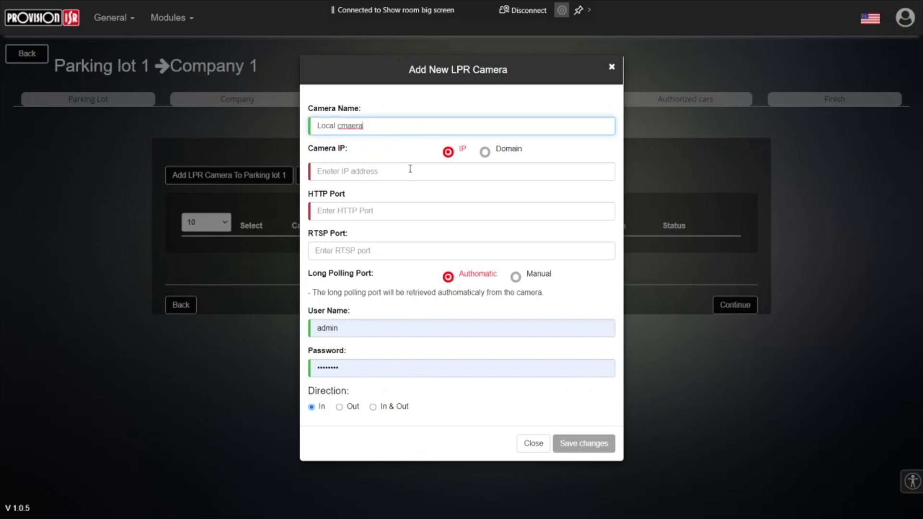
left_click(410, 157)
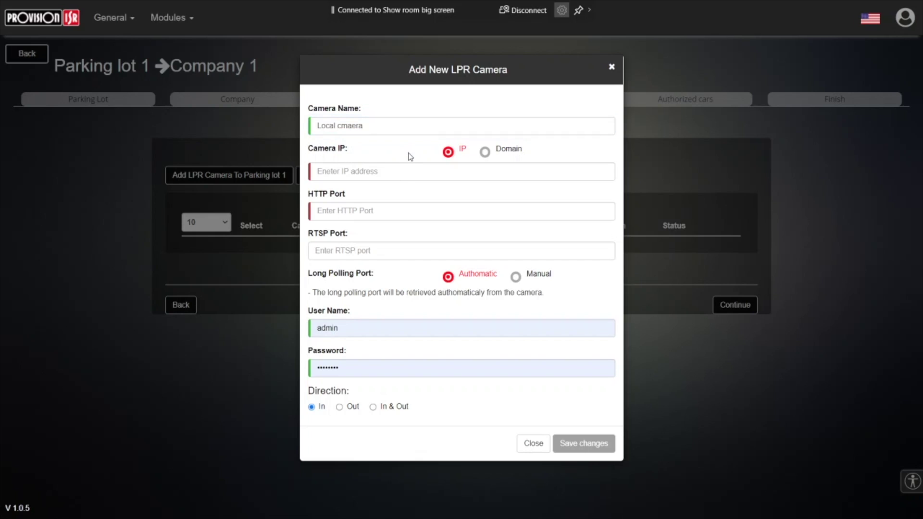
double_click(347, 124)
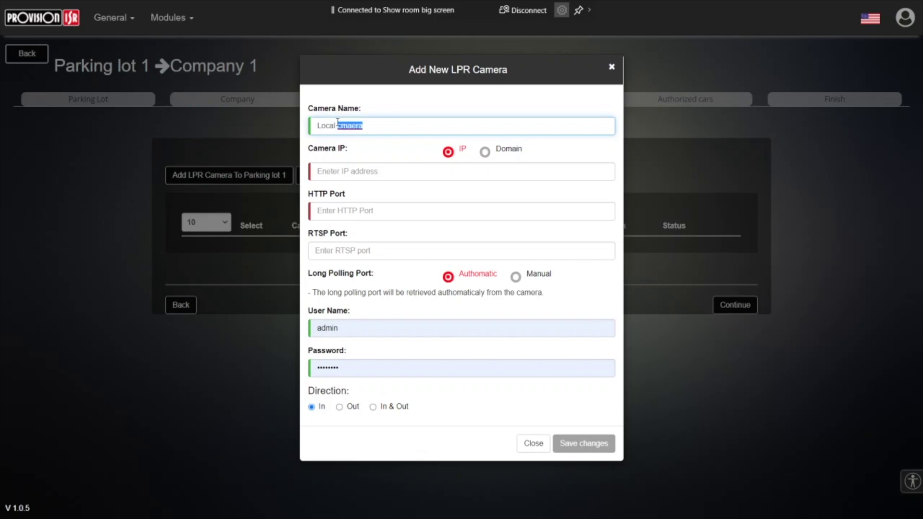
type("camera")
Step: Keep the camera address type on IP and set the camera IP to 192.168.0.178
left_click(487, 155)
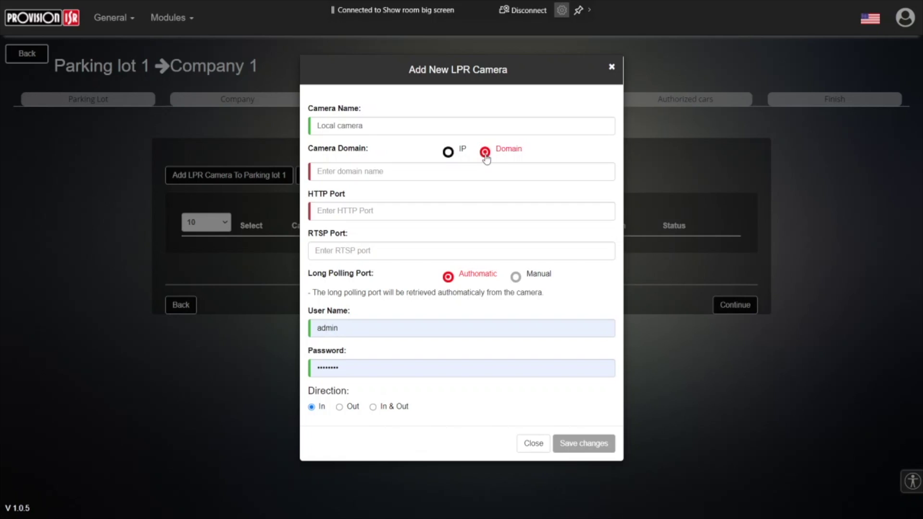
left_click(447, 151)
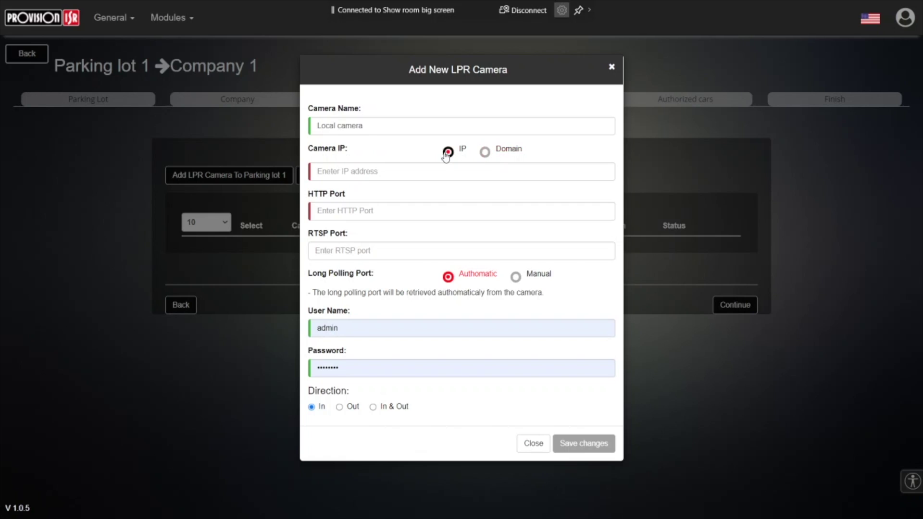
left_click(389, 166)
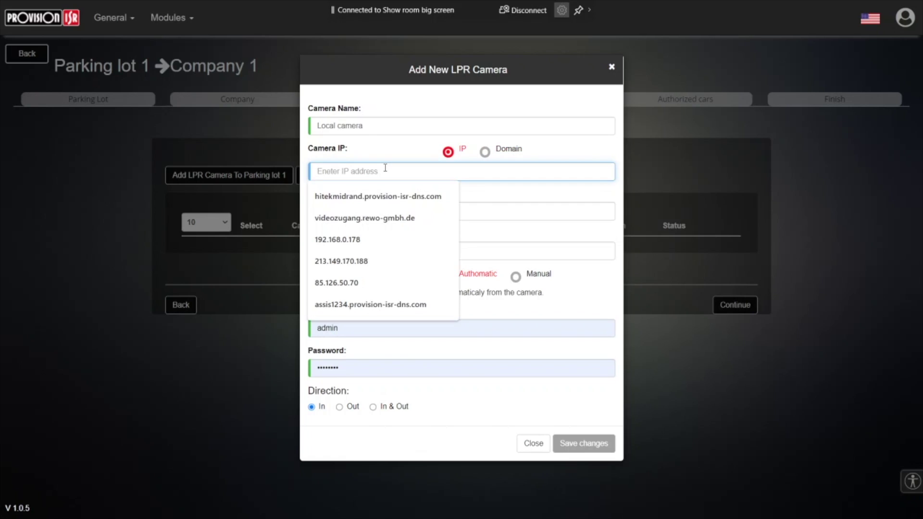
type("1921")
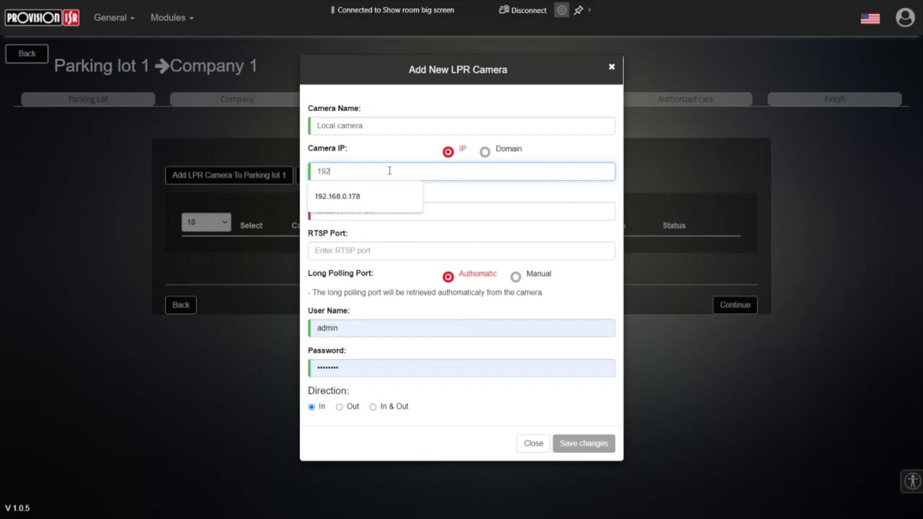
left_click(361, 198)
left_click_drag(371, 173, 305, 150)
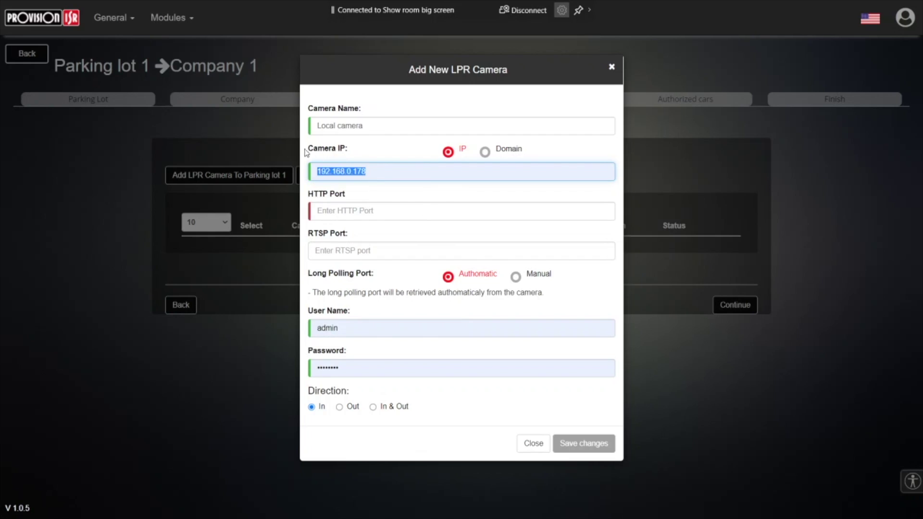
Step: Set the camera's HTTP port to 9000 and its RTSP port to 9003
left_click(365, 212)
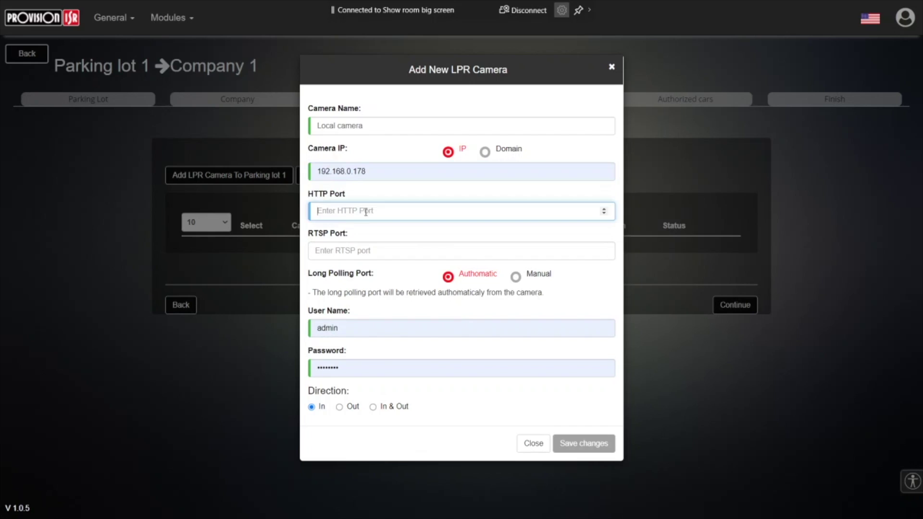
type("9000")
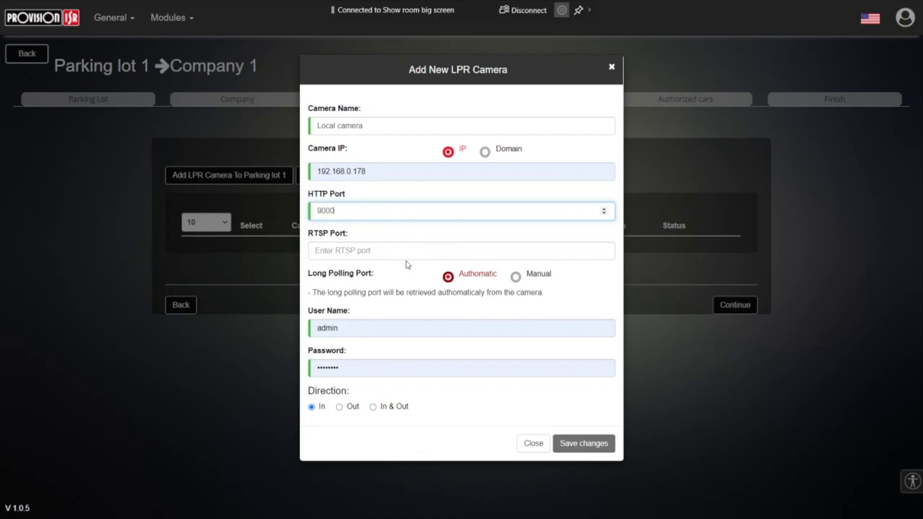
left_click(381, 253)
type("9003")
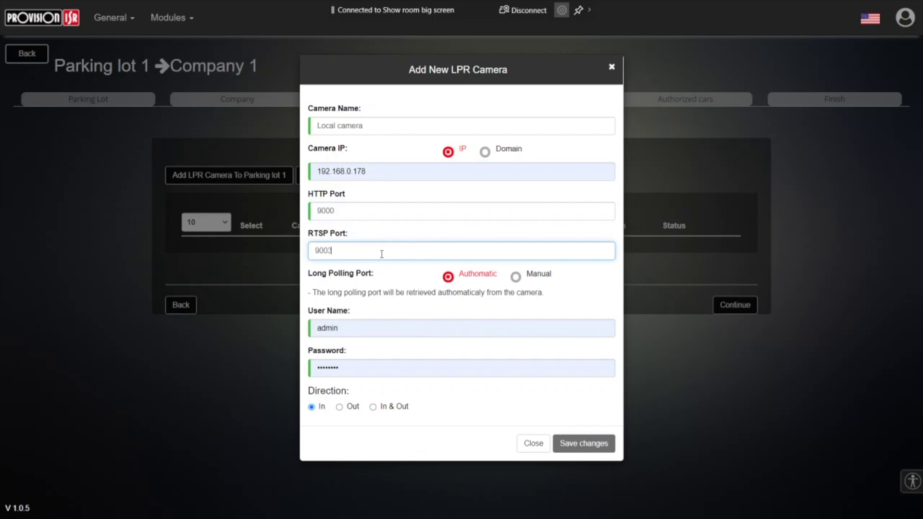
double_click(364, 249)
double_click(341, 207)
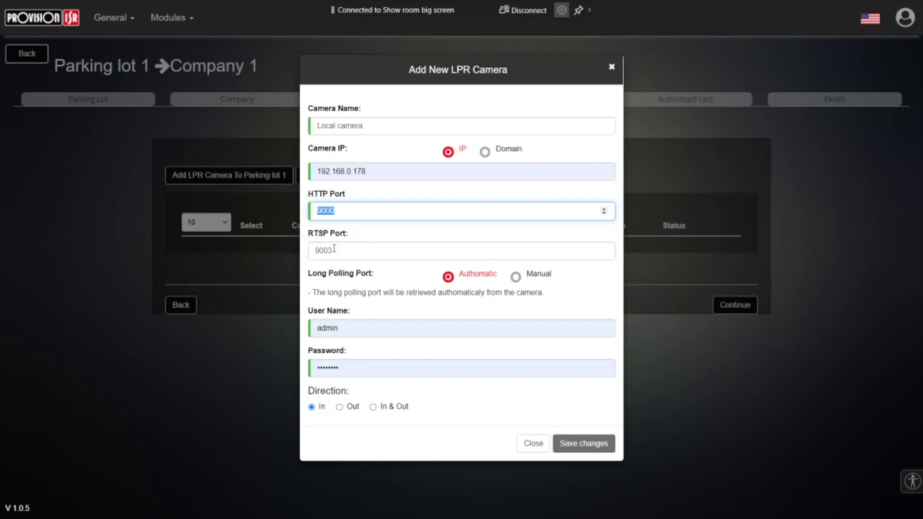
key("Tab")
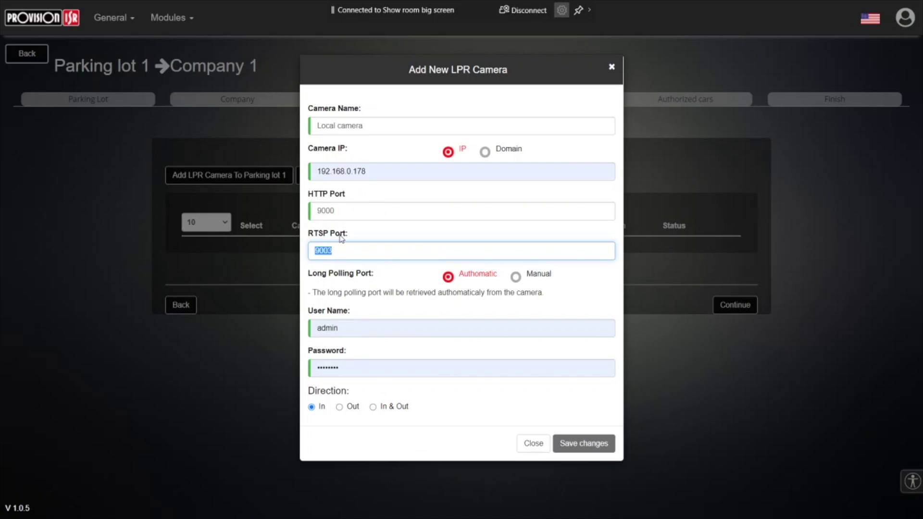
key("shift+Tab")
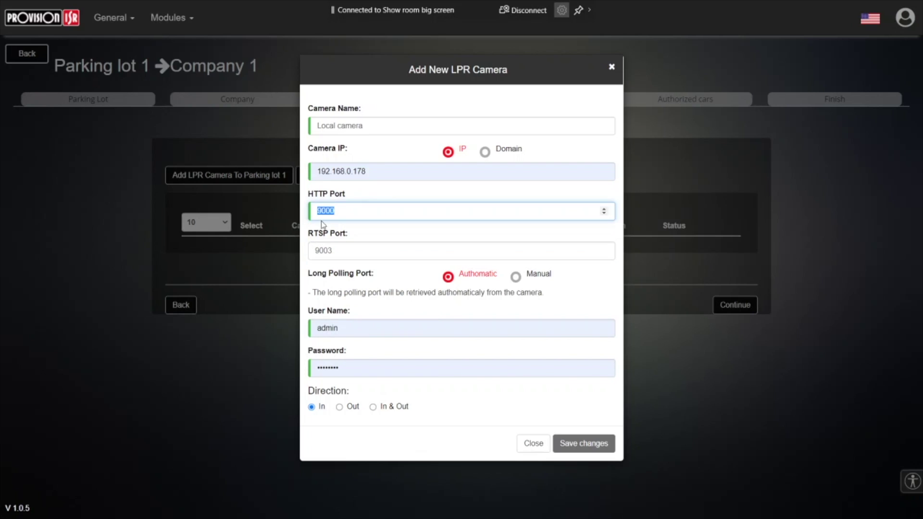
left_click(331, 233)
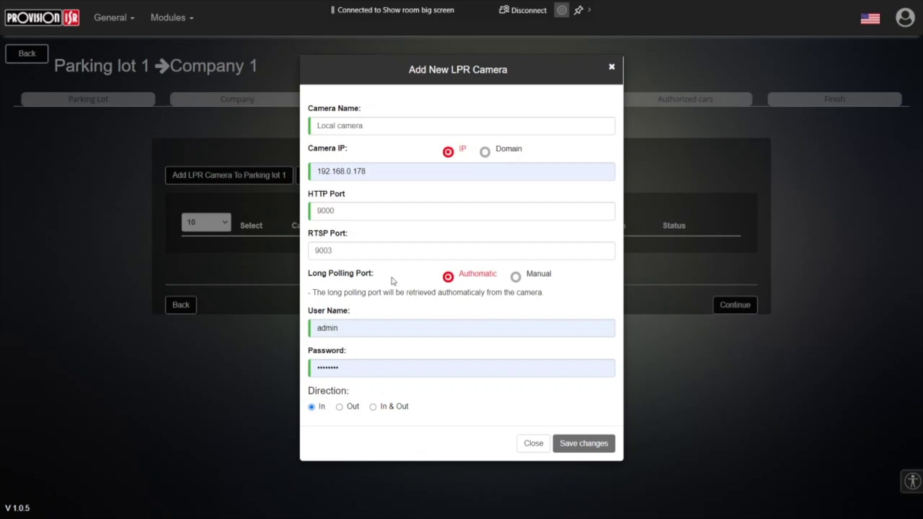
Step: Enter the camera's password, set its direction to In & Out, and save the new camera
left_click(339, 336)
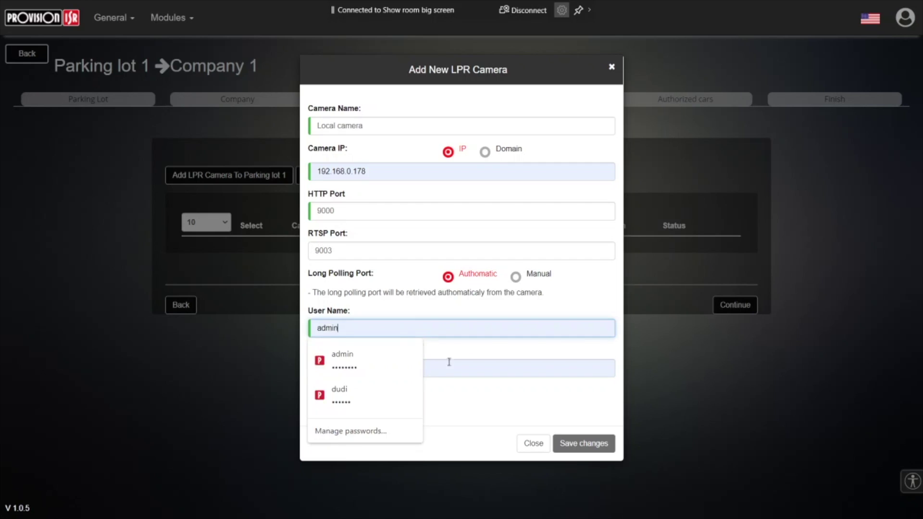
double_click(365, 367)
type("••••••••••")
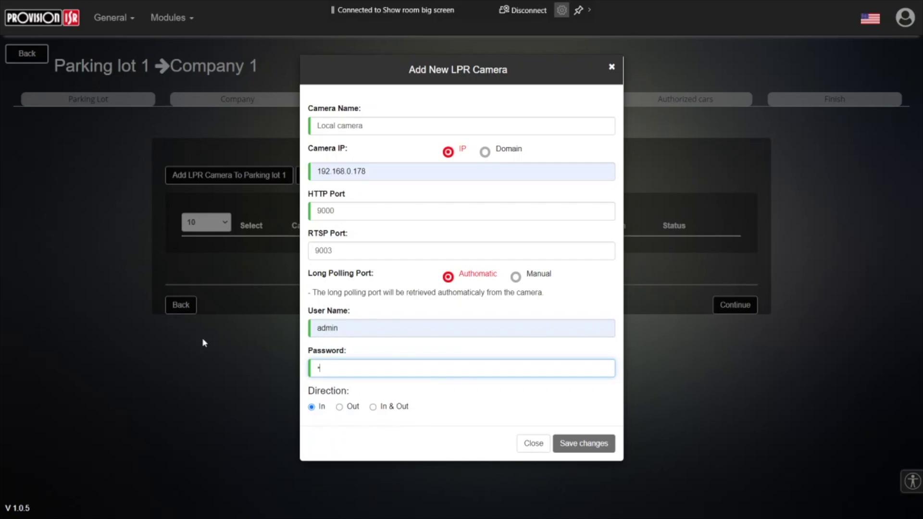
type("•••")
left_click(374, 408)
left_click(569, 443)
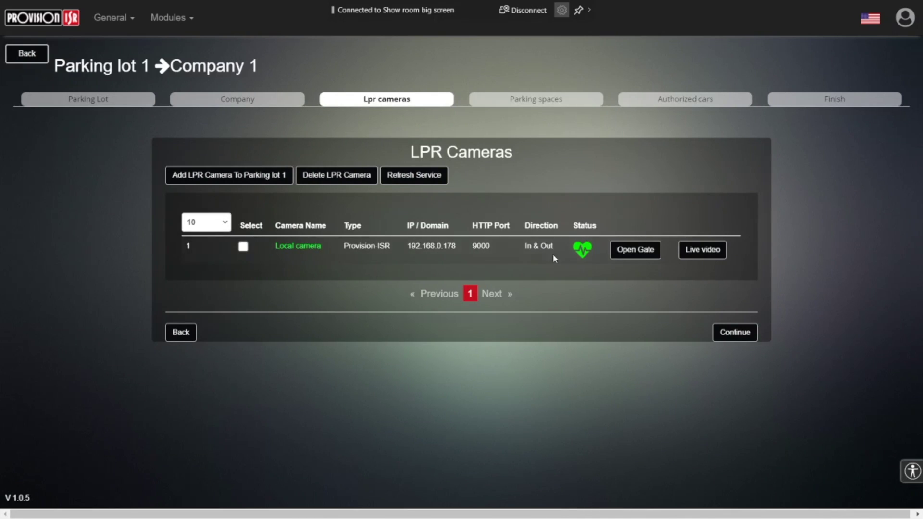
Step: View the live video stream of the Local camera and close it
left_click(684, 253)
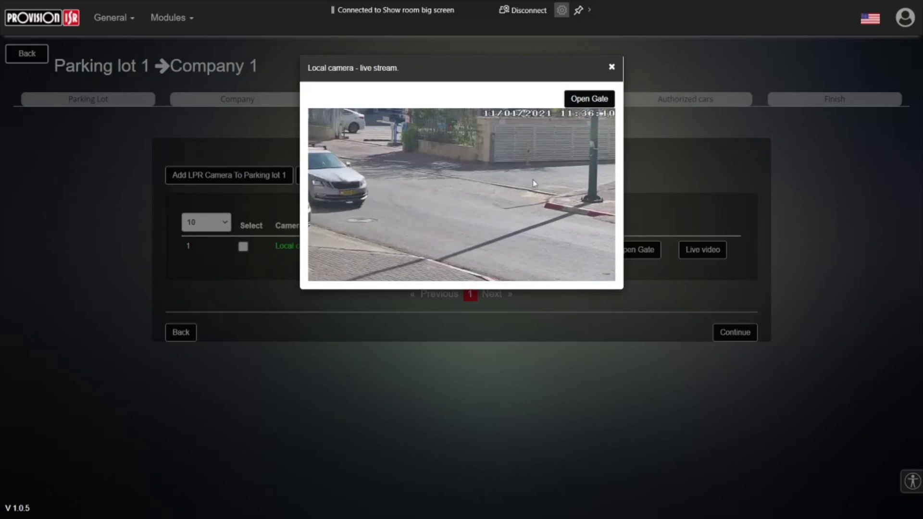
left_click(613, 69)
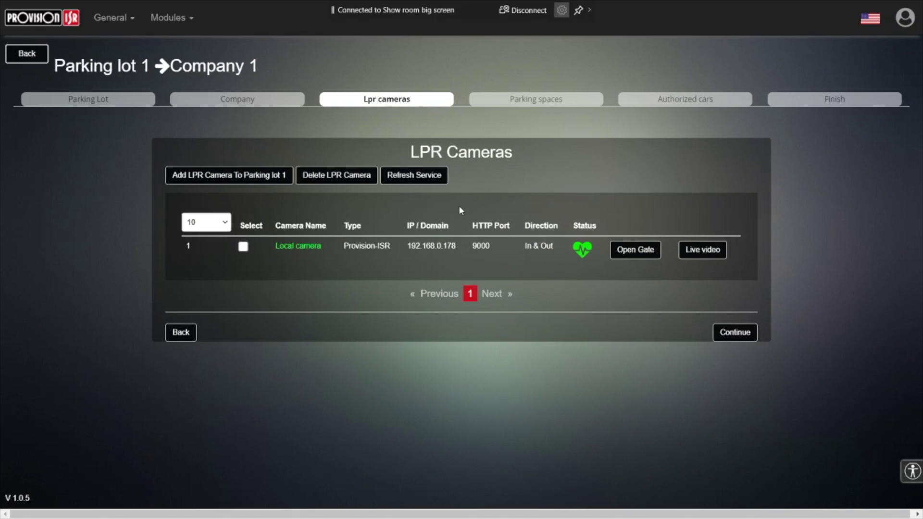
Step: Continue from the cameras to the parking spaces, review Company 1's assigned spaces, and proceed to the authorized cars
left_click(731, 332)
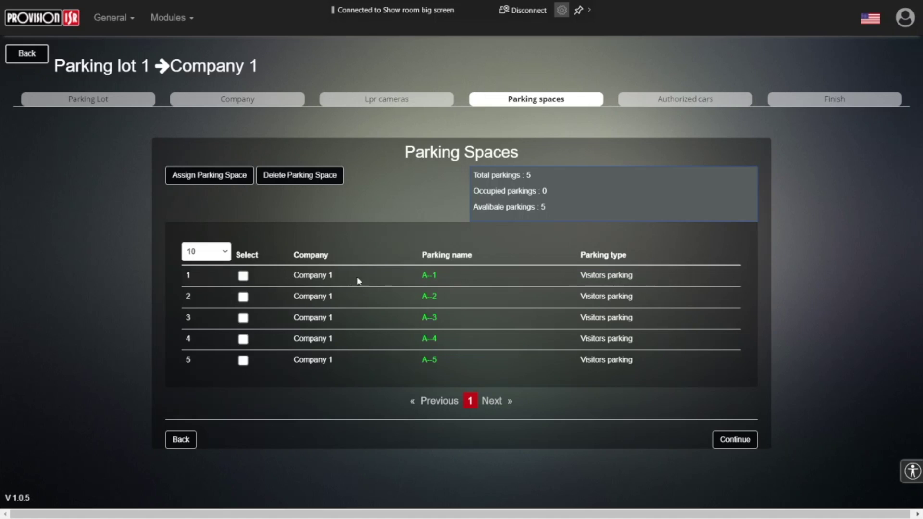
left_click_drag(322, 275, 318, 361)
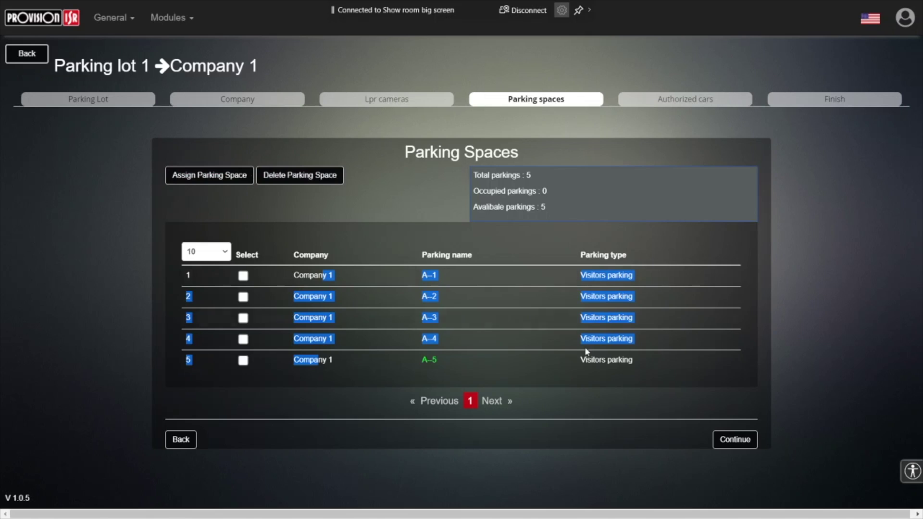
left_click(721, 439)
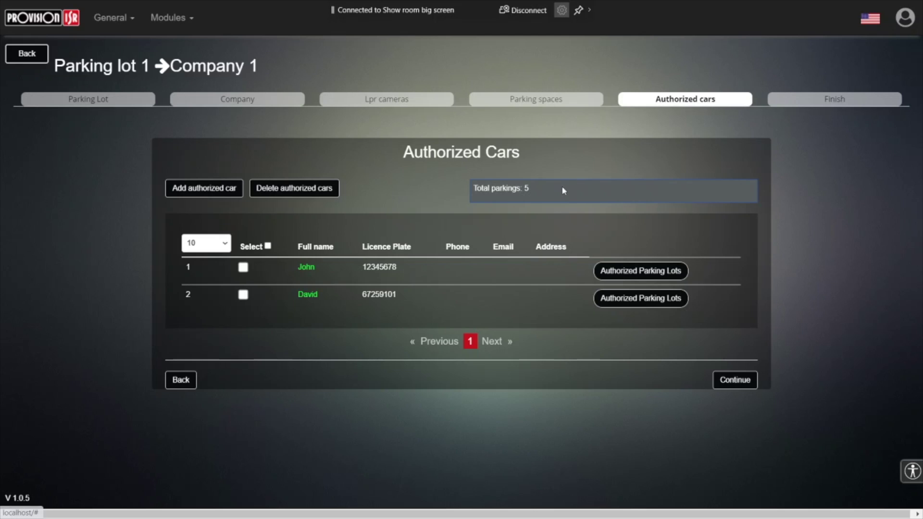
Step: Examine the licence plate, parking and name fields for adding an authorized car, and close the form without saving
left_click(183, 197)
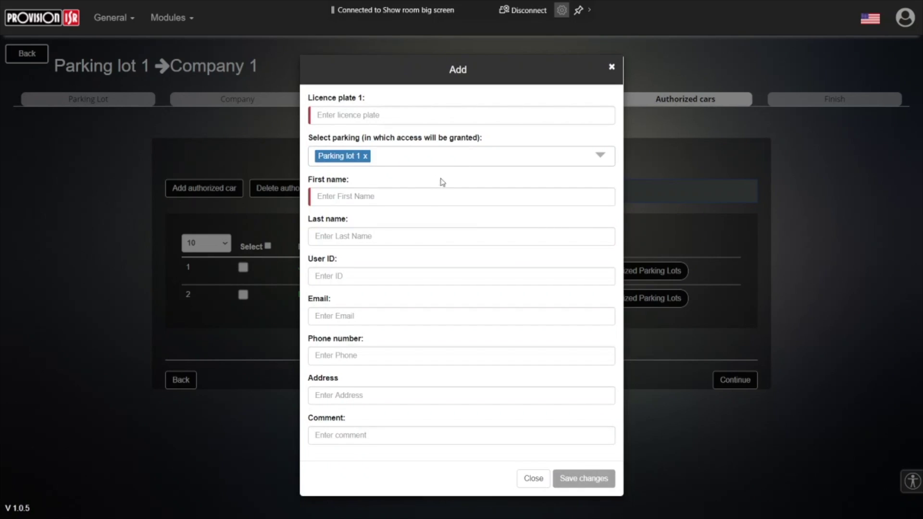
left_click(457, 161)
left_click(457, 161)
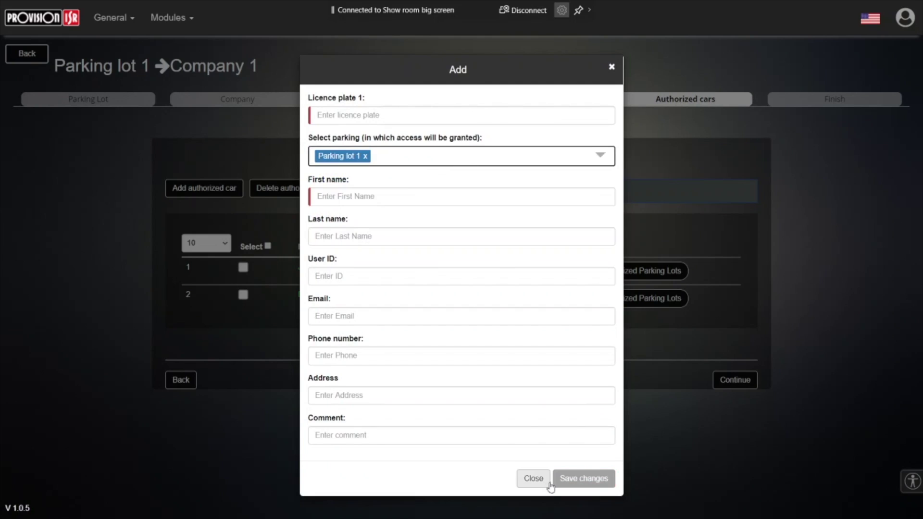
left_click(334, 113)
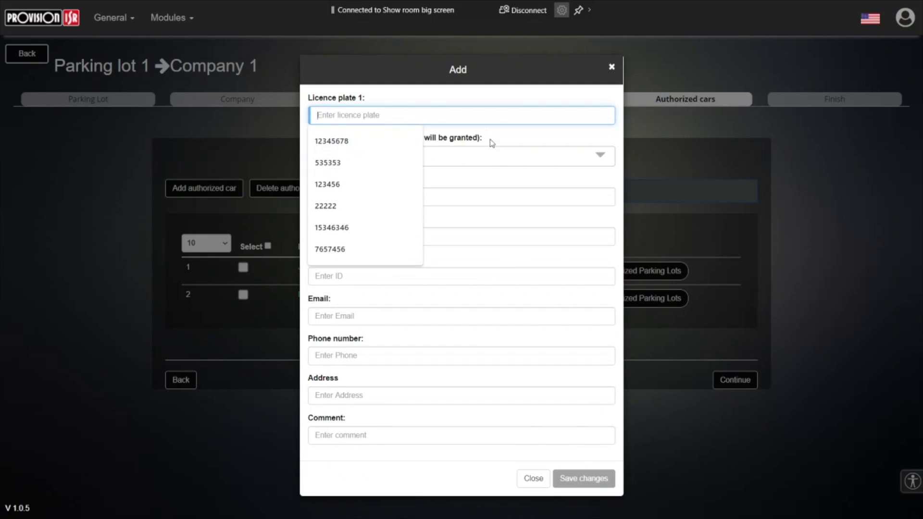
left_click(423, 95)
left_click(350, 227)
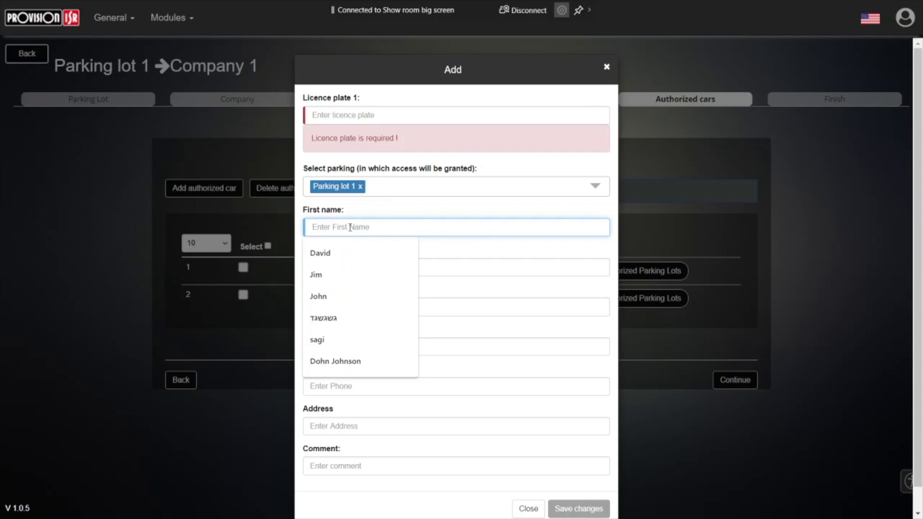
left_click(607, 68)
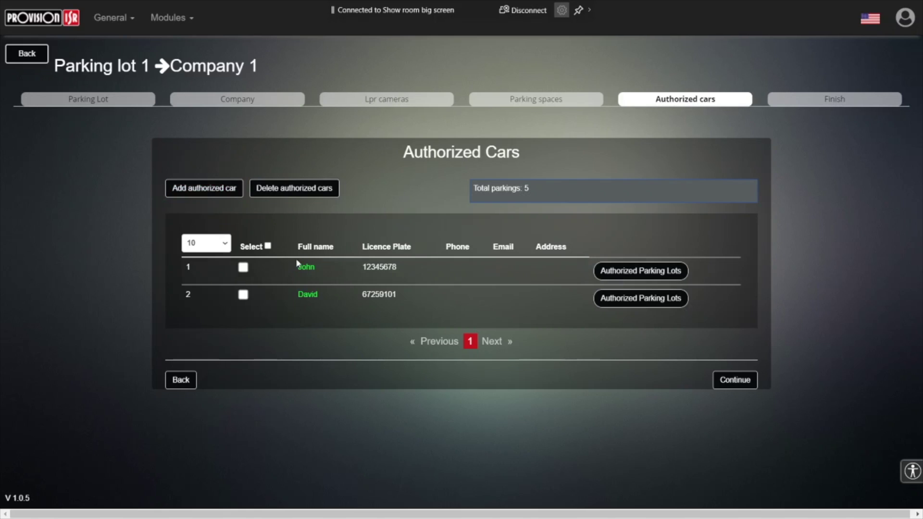
Step: Keep the existing authorized cars and complete the quick setup
left_click(747, 386)
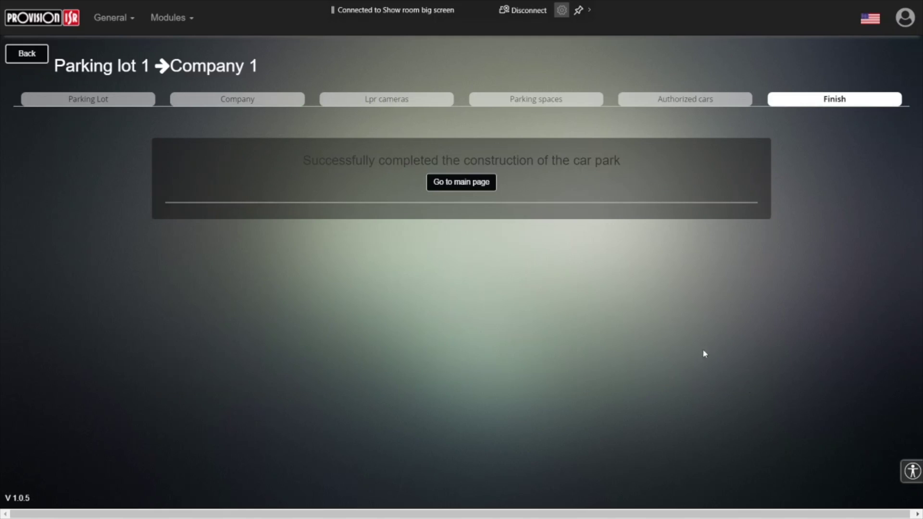
right_click(452, 189)
left_click(412, 192)
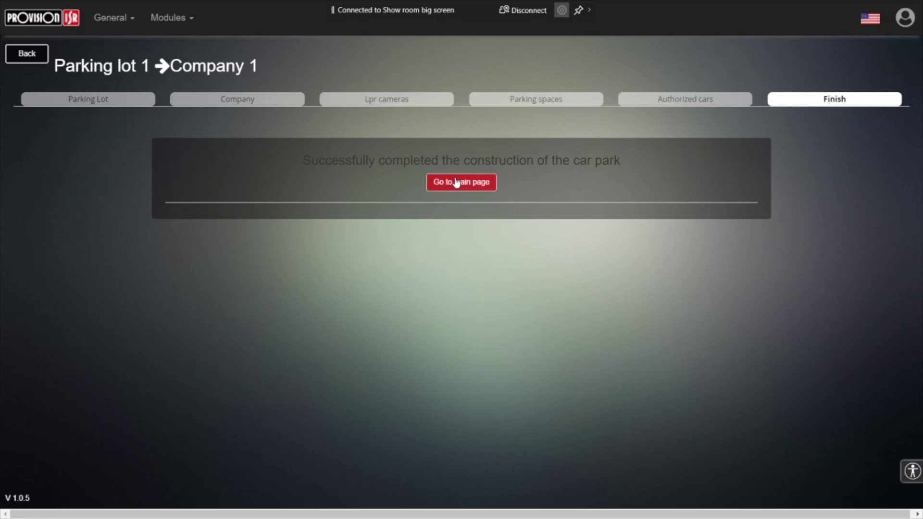